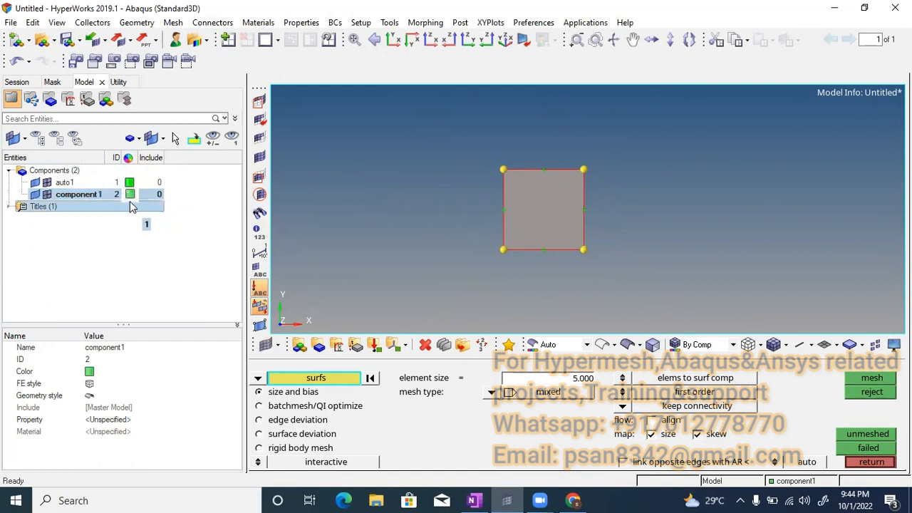
# Change the display colour of component1 to magenta.
pyautogui.click(132, 193)
pyautogui.click(170, 162)
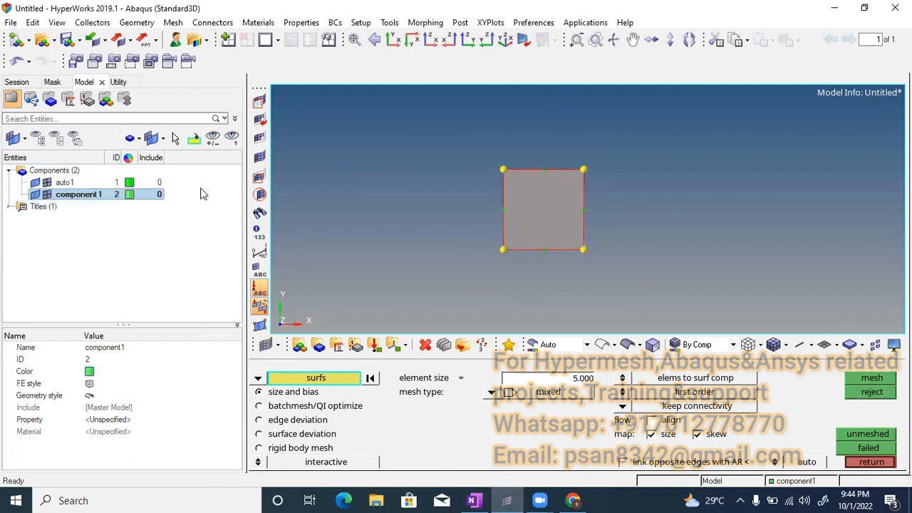
pyautogui.press('Escape')
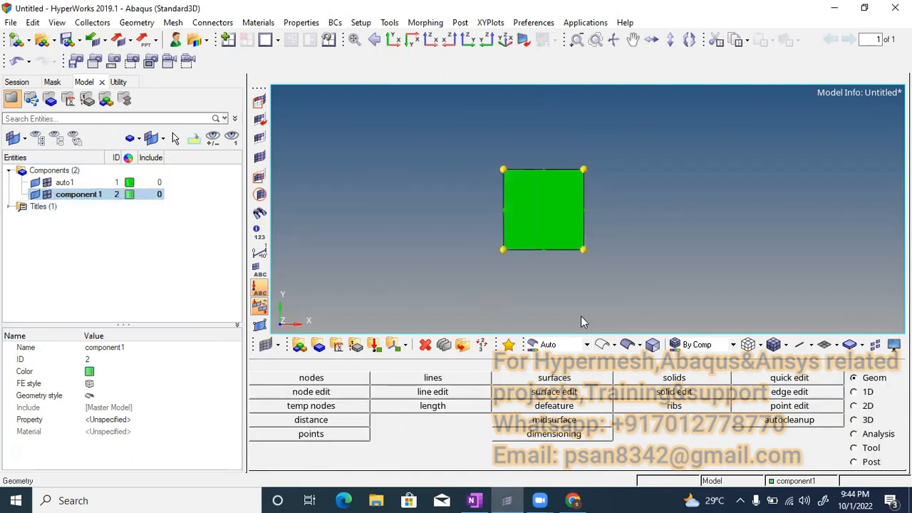
pyautogui.click(130, 194)
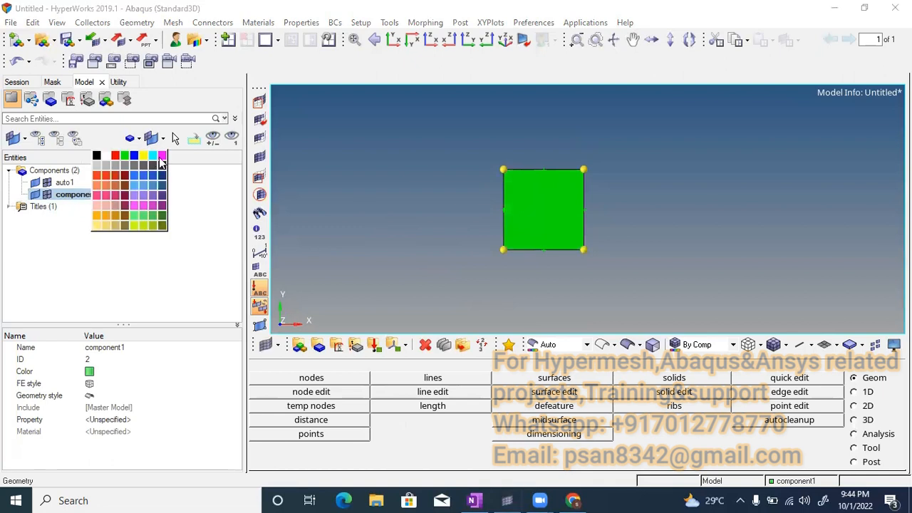
pyautogui.click(162, 155)
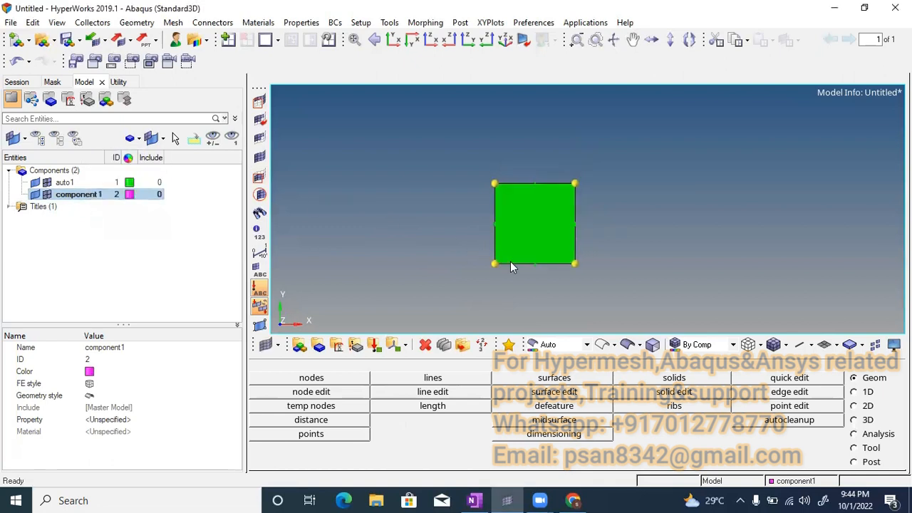
# Automesh the square surface with mixed elements at an element size of 5.000.
pyautogui.press('F12')
pyautogui.scroll(2, 520, 238)
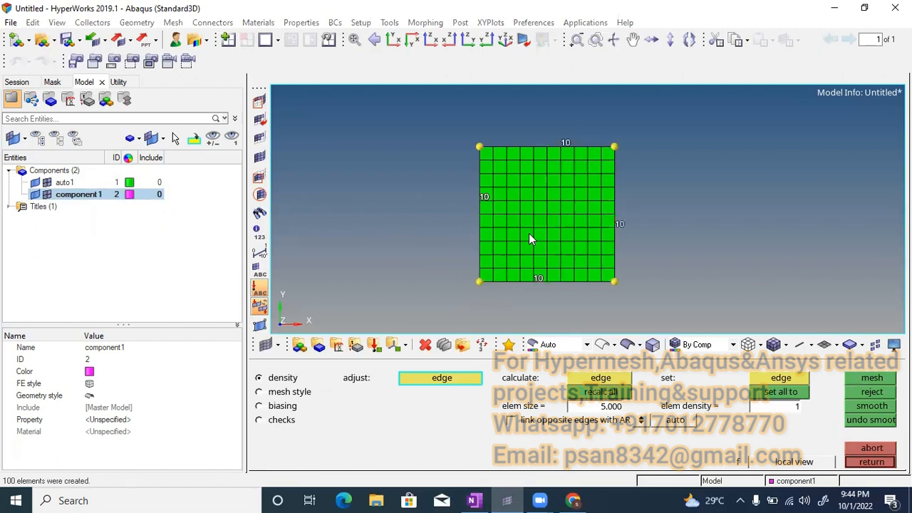
pyautogui.keyDown('ctrl'); pyautogui.moveTo(544, 242); pyautogui.dragTo(521, 228, button='right'); pyautogui.keyUp('ctrl')
pyautogui.press('Escape')
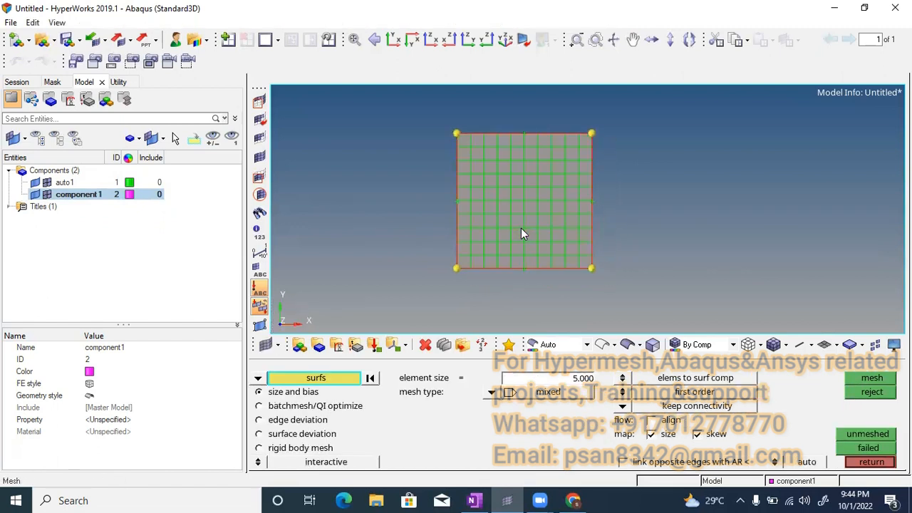
pyautogui.press('Escape')
# Colour the geometry By 2D Topo and display the elements shaded with mesh lines.
pyautogui.scroll(-2, 521, 228)
pyautogui.click(586, 345)
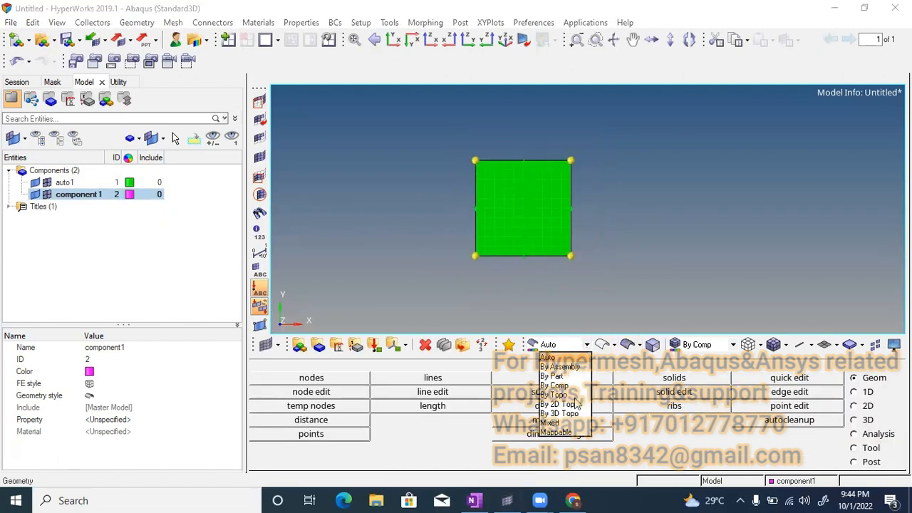
pyautogui.click(567, 407)
pyautogui.scroll(2, 523, 230)
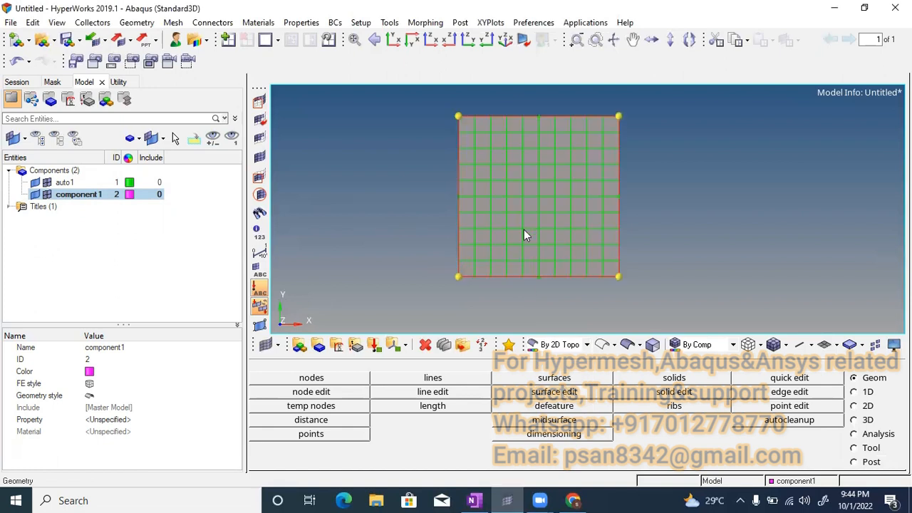
pyautogui.click(773, 345)
pyautogui.keyDown('ctrl'); pyautogui.moveTo(545, 232); pyautogui.dragTo(519, 243, button='right'); pyautogui.keyUp('ctrl')
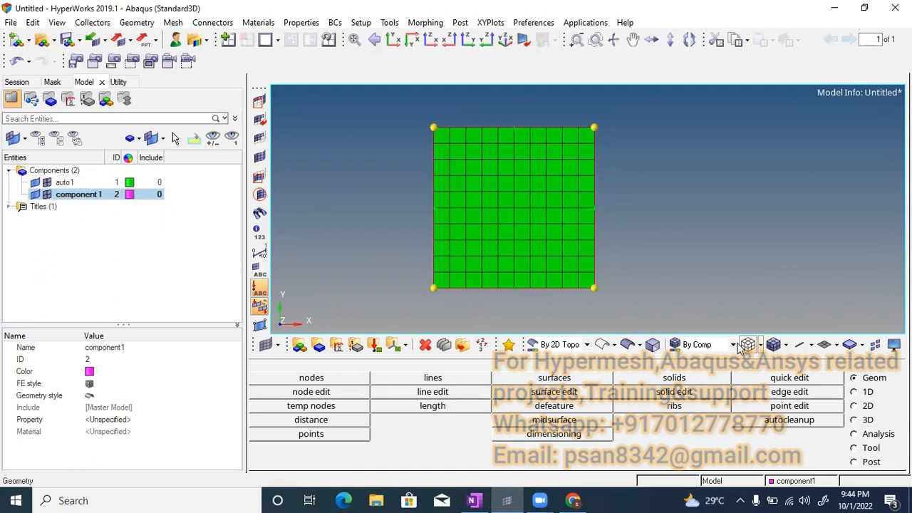
# Clear all temporary nodes from the corners of the meshed square.
pyautogui.scroll(2, 513, 255)
pyautogui.scroll(-2, 469, 254)
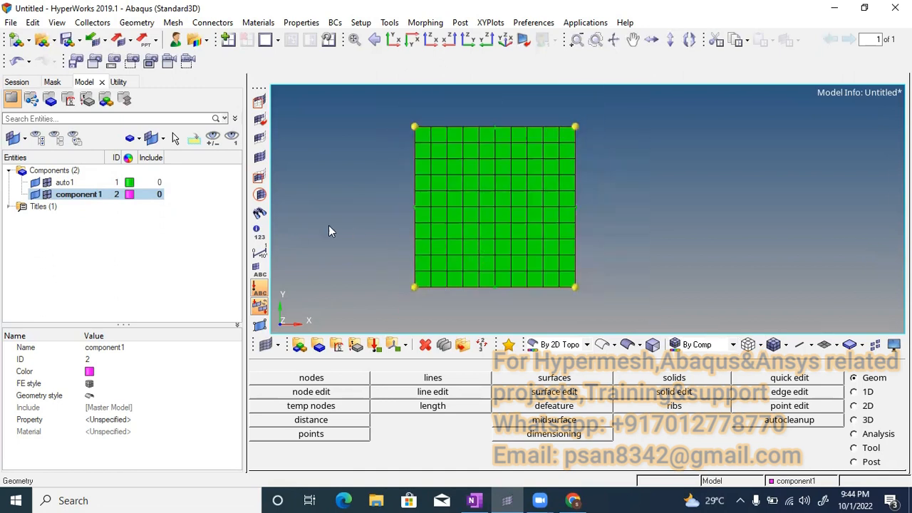
pyautogui.scroll(-2, 430, 253)
pyautogui.scroll(2, 441, 248)
pyautogui.scroll(-2, 449, 246)
pyautogui.scroll(3, 443, 247)
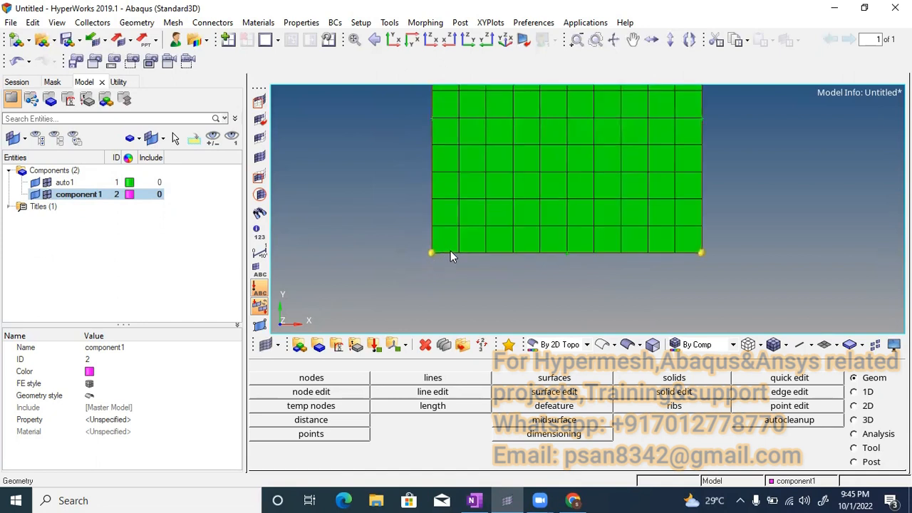
pyautogui.hotkey('shift', 'F2')
pyautogui.scroll(-2, 581, 278)
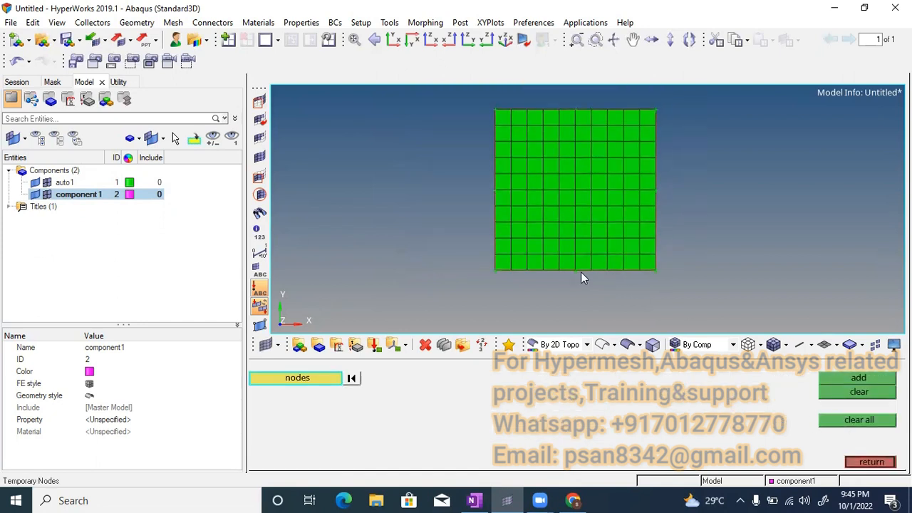
pyautogui.scroll(-2, 581, 272)
pyautogui.scroll(3, 532, 255)
pyautogui.keyDown('ctrl'); pyautogui.moveTo(561, 252); pyautogui.dragTo(478, 278, button='right'); pyautogui.keyUp('ctrl')
pyautogui.scroll(-2, 513, 274)
pyautogui.press('Escape')
# Pick the first five elements of the mesh's bottom row with the Delete command's element selection to examine individual elements, without deleting them.
pyautogui.scroll(2, 471, 273)
pyautogui.scroll(-2, 471, 274)
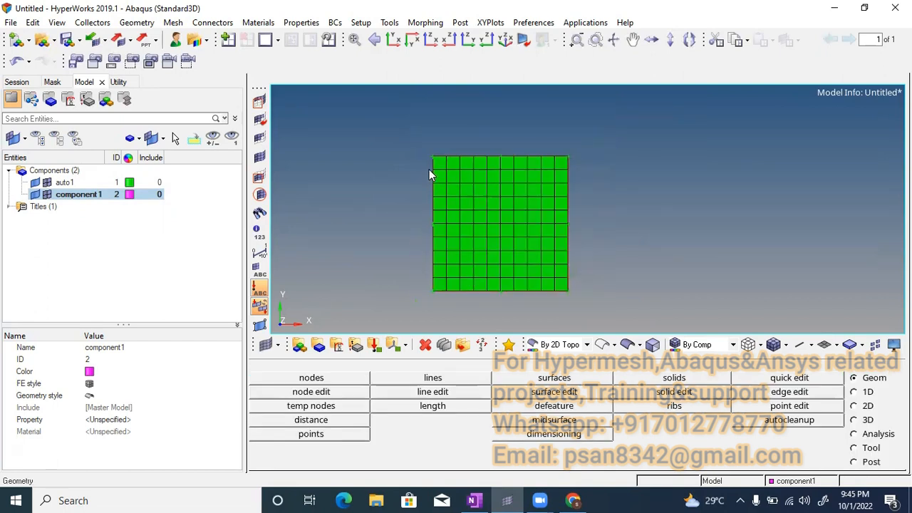
pyautogui.keyDown('ctrl'); pyautogui.moveTo(474, 260); pyautogui.dragTo(436, 236, button='right'); pyautogui.keyUp('ctrl')
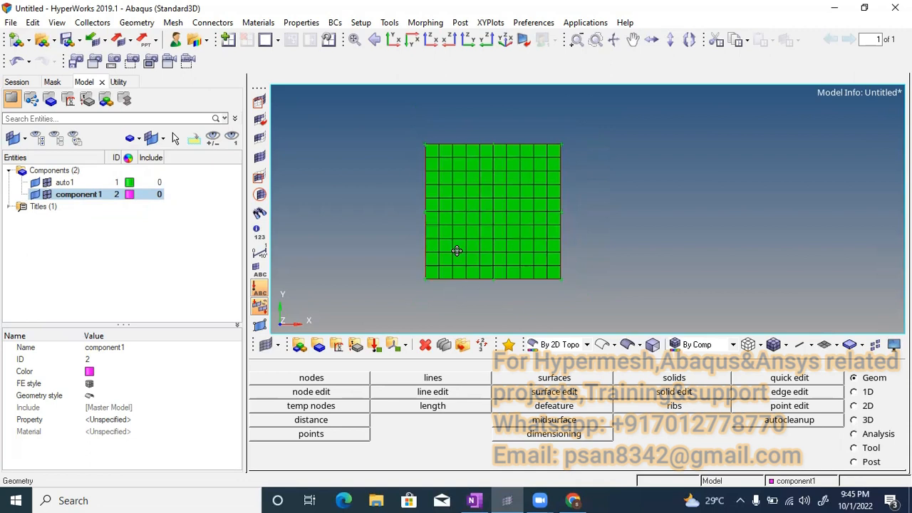
pyautogui.scroll(5, 436, 248)
pyautogui.press('F2')
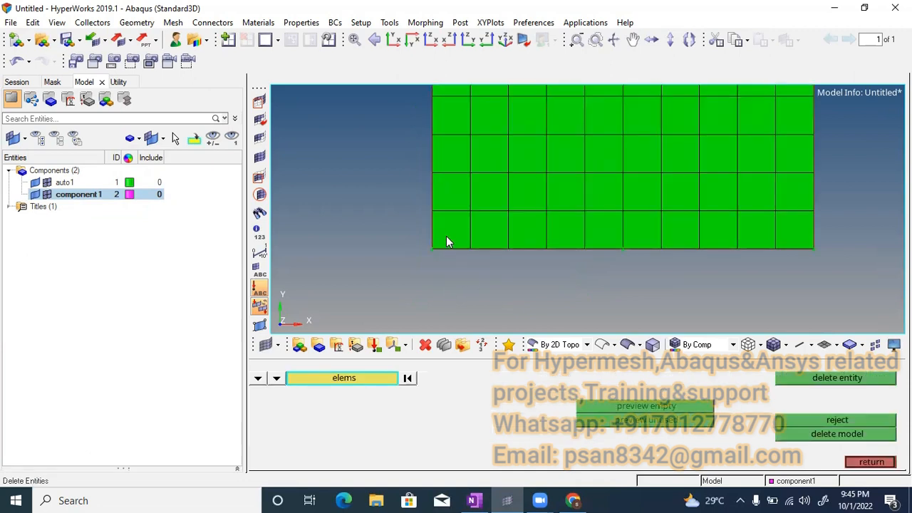
pyautogui.click(448, 239)
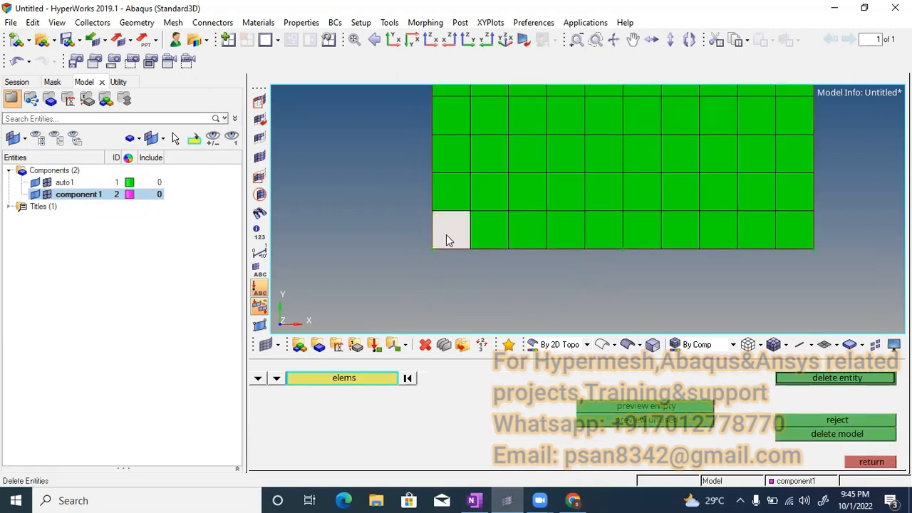
pyautogui.keyDown('ctrl'); pyautogui.moveTo(446, 234); pyautogui.dragTo(442, 245, button='right'); pyautogui.keyUp('ctrl')
pyautogui.scroll(2, 440, 244)
pyautogui.scroll(-3, 443, 246)
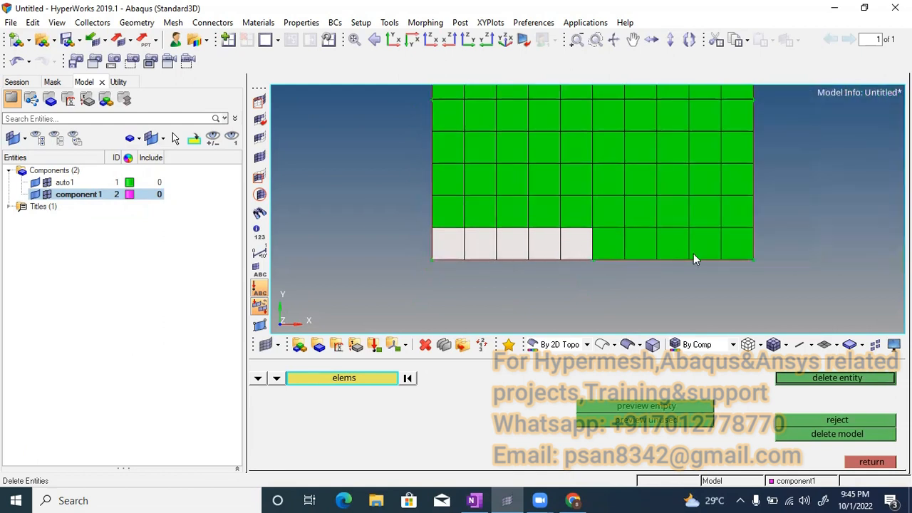
pyautogui.press('Escape')
# Pick the four corner nodes of the mesh's lower-left element with the Temp Nodes tool to examine how nodes bound an element.
pyautogui.hotkey('shift', 'F2')
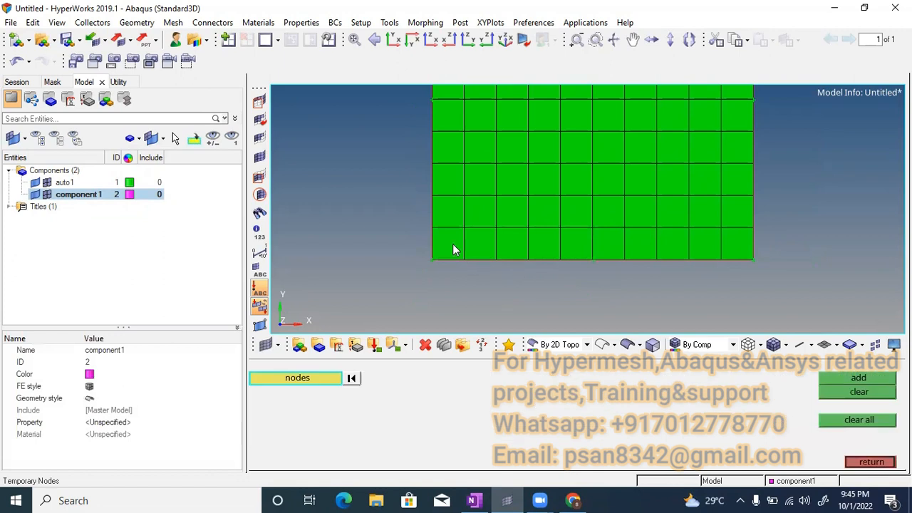
pyautogui.scroll(2, 433, 229)
pyautogui.click(432, 227)
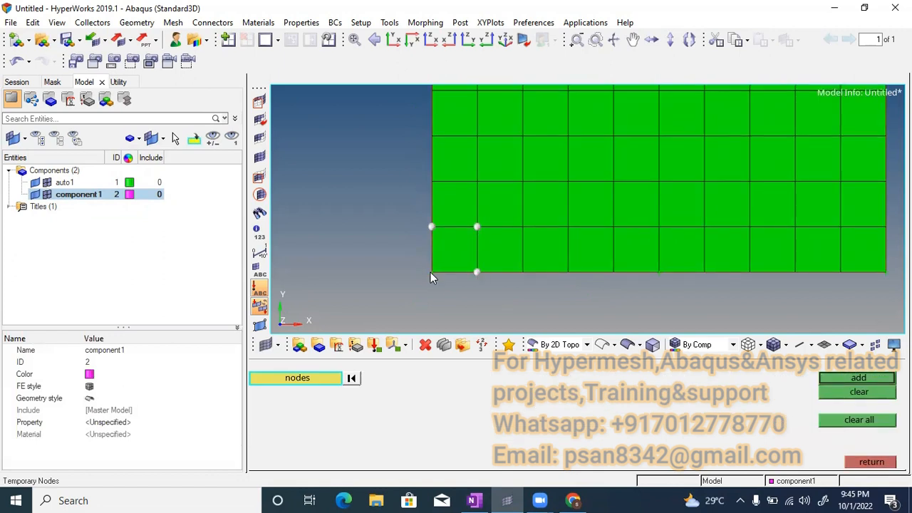
pyautogui.scroll(-2, 433, 273)
pyautogui.scroll(3, 439, 237)
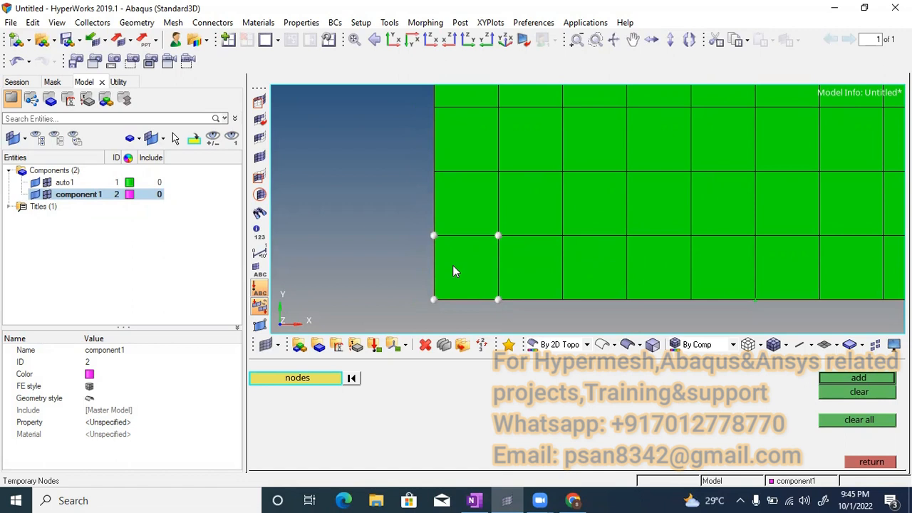
pyautogui.scroll(-3, 454, 271)
pyautogui.scroll(2, 458, 267)
pyautogui.scroll(-5, 456, 261)
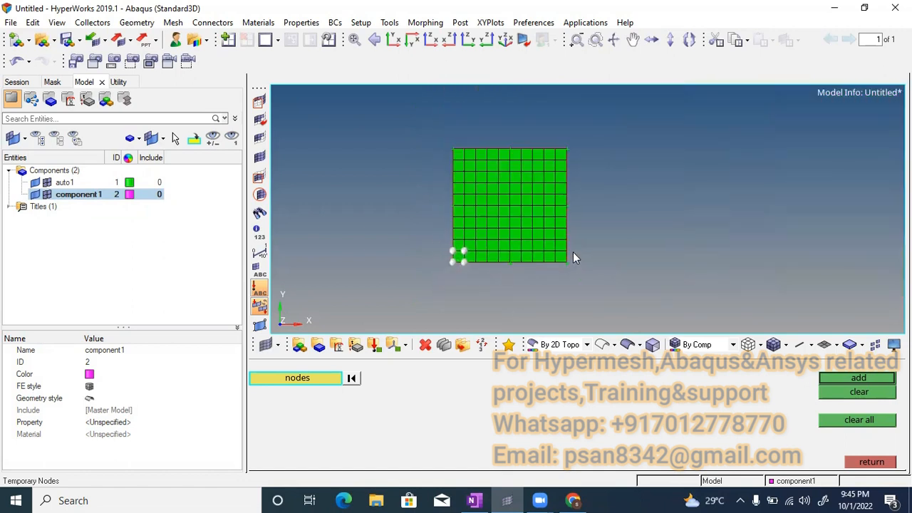
pyautogui.scroll(3, 462, 260)
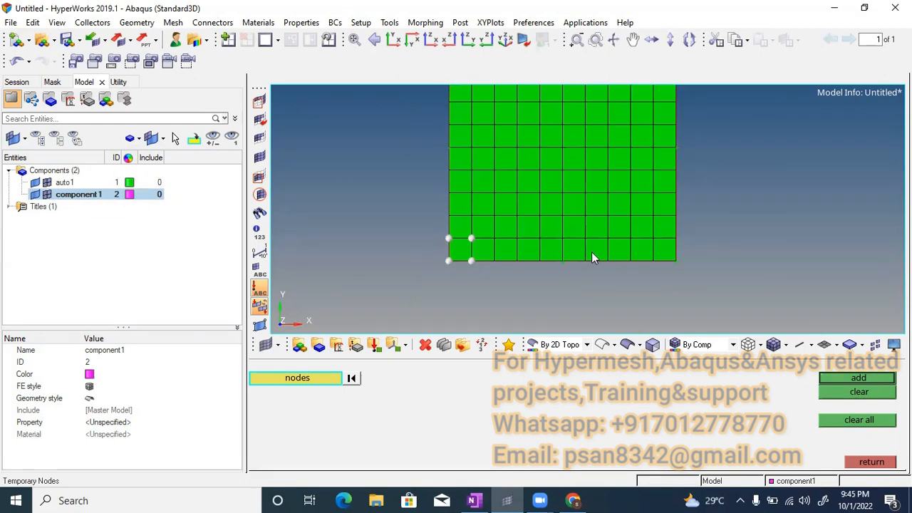
pyautogui.press('Escape')
# Start the Delete command with elements as the target entity.
pyautogui.keyDown('ctrl'); pyautogui.moveTo(467, 252); pyautogui.dragTo(431, 259, button='right'); pyautogui.keyUp('ctrl')
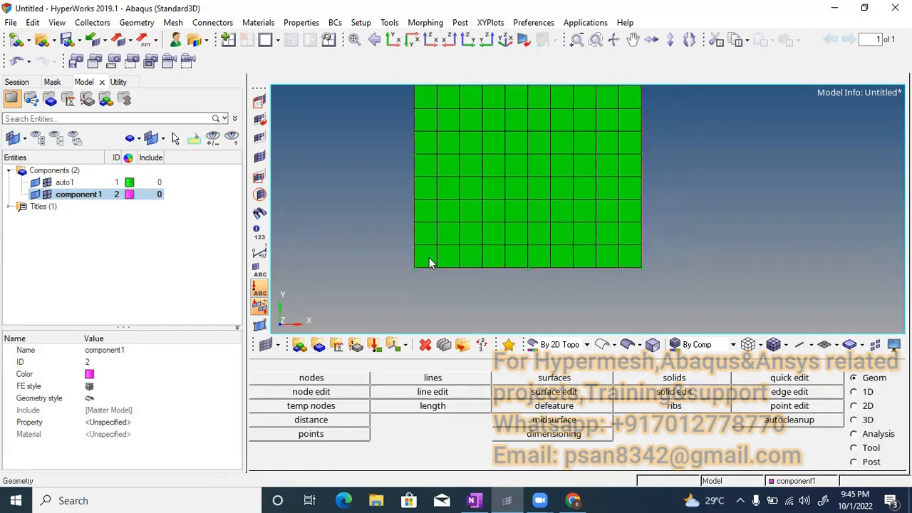
pyautogui.press('F2')
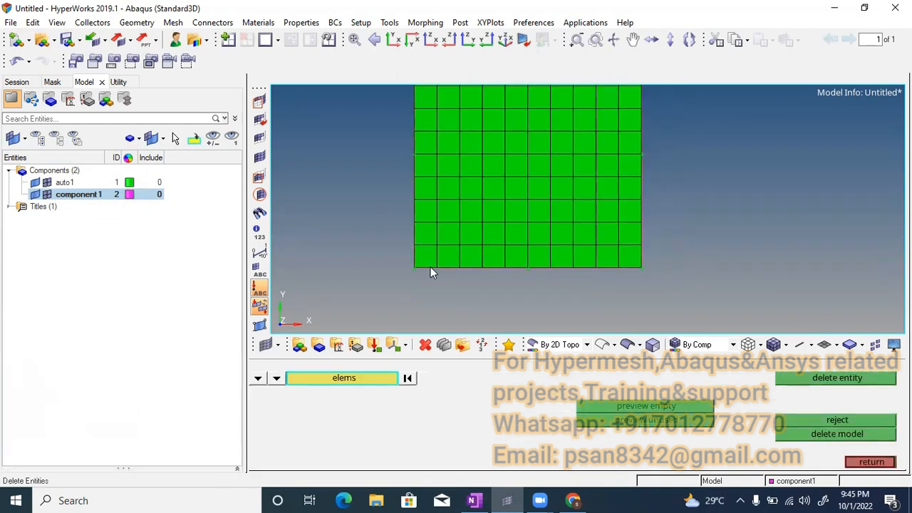
# Switch to OneNote and handwrite two short lines of notes in red ink near the top of the blank page.
pyautogui.click(474, 500)
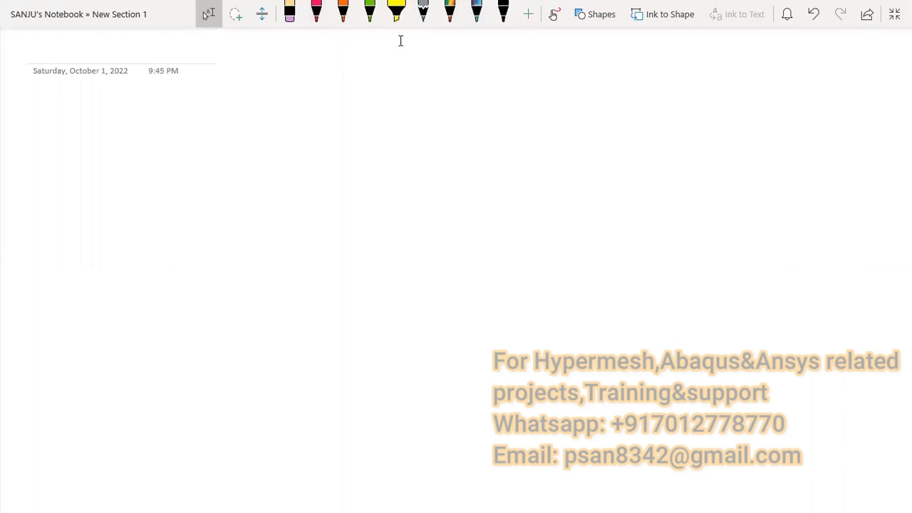
pyautogui.click(316, 13)
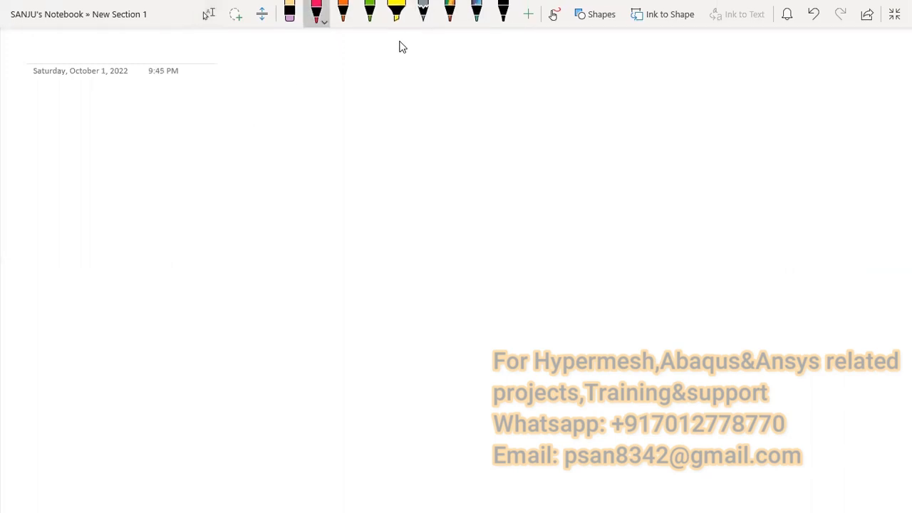
pyautogui.moveTo(288, 49); pyautogui.dragTo(285, 82)
pyautogui.moveTo(275, 54); pyautogui.dragTo(307, 42)
pyautogui.moveTo(280, 67); pyautogui.dragTo(302, 60)
pyautogui.moveTo(305, 60)
pyautogui.mouseDown()
pyautogui.moveTo(305, 87)
pyautogui.moveTo(347, 57)
pyautogui.moveTo(334, 71)
pyautogui.mouseUp()
pyautogui.moveTo(363, 33)
pyautogui.mouseDown()
pyautogui.moveTo(361, 68)
pyautogui.moveTo(384, 50)
pyautogui.mouseUp()
pyautogui.moveTo(384, 37)
pyautogui.mouseDown()
pyautogui.moveTo(385, 69)
pyautogui.moveTo(403, 43)
pyautogui.moveTo(413, 74)
pyautogui.moveTo(421, 61)
pyautogui.mouseUp()
pyautogui.moveTo(434, 51)
pyautogui.mouseDown()
pyautogui.moveTo(436, 71)
pyautogui.moveTo(470, 58)
pyautogui.mouseUp()
pyautogui.moveTo(469, 62)
pyautogui.mouseDown()
pyautogui.moveTo(485, 57)
pyautogui.moveTo(488, 65)
pyautogui.mouseUp()
pyautogui.moveTo(287, 108)
pyautogui.mouseDown()
pyautogui.moveTo(295, 132)
pyautogui.moveTo(312, 100)
pyautogui.mouseUp()
pyautogui.moveTo(288, 118); pyautogui.dragTo(297, 116)
pyautogui.moveTo(302, 117)
pyautogui.mouseDown()
pyautogui.moveTo(314, 132)
pyautogui.moveTo(329, 128)
pyautogui.mouseUp()
pyautogui.moveTo(325, 113)
pyautogui.mouseDown()
pyautogui.moveTo(352, 108)
pyautogui.moveTo(340, 119)
pyautogui.mouseUp()
pyautogui.moveTo(380, 89)
pyautogui.mouseDown()
pyautogui.moveTo(379, 117)
pyautogui.moveTo(408, 111)
pyautogui.mouseUp()
pyautogui.moveTo(414, 82)
pyautogui.mouseDown()
pyautogui.moveTo(413, 114)
pyautogui.moveTo(430, 109)
pyautogui.mouseUp()
pyautogui.moveTo(439, 82)
pyautogui.mouseDown()
pyautogui.moveTo(440, 111)
pyautogui.moveTo(449, 92)
pyautogui.mouseUp()
pyautogui.moveTo(446, 104)
pyautogui.mouseDown()
pyautogui.moveTo(460, 95)
pyautogui.moveTo(464, 107)
pyautogui.mouseUp()
# Switch back to HyperWorks and examine the entity types the Delete command can target, leaving the mesh intact.
pyautogui.hotkey('alt', 'Tab')
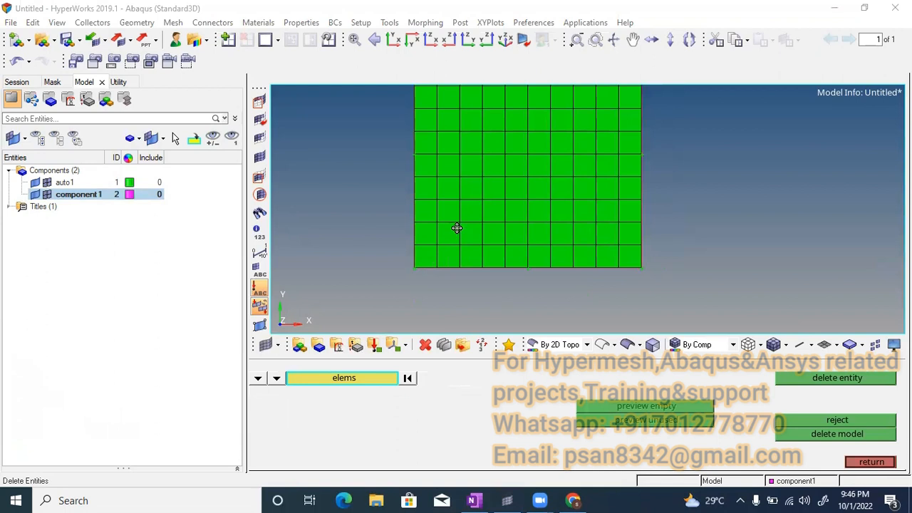
pyautogui.keyDown('ctrl'); pyautogui.moveTo(461, 219); pyautogui.dragTo(438, 248, button='right'); pyautogui.keyUp('ctrl')
pyautogui.scroll(-2, 431, 239)
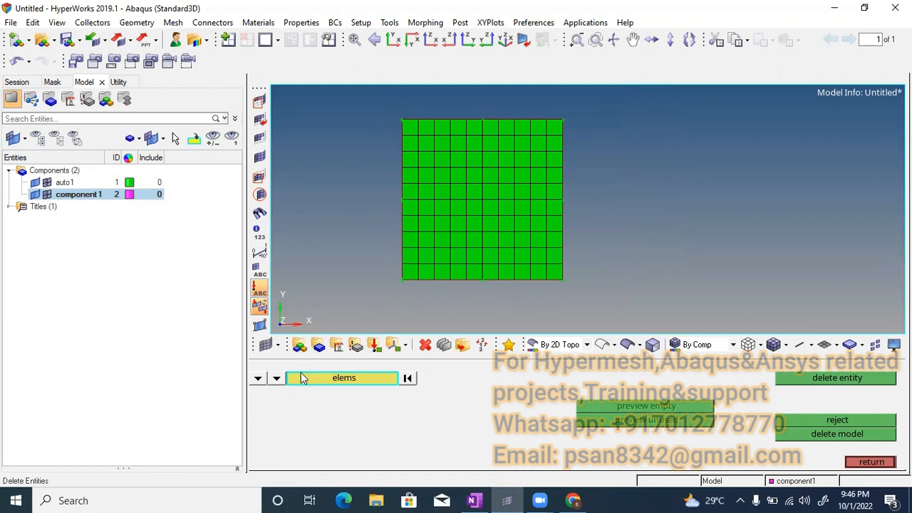
pyautogui.click(258, 378)
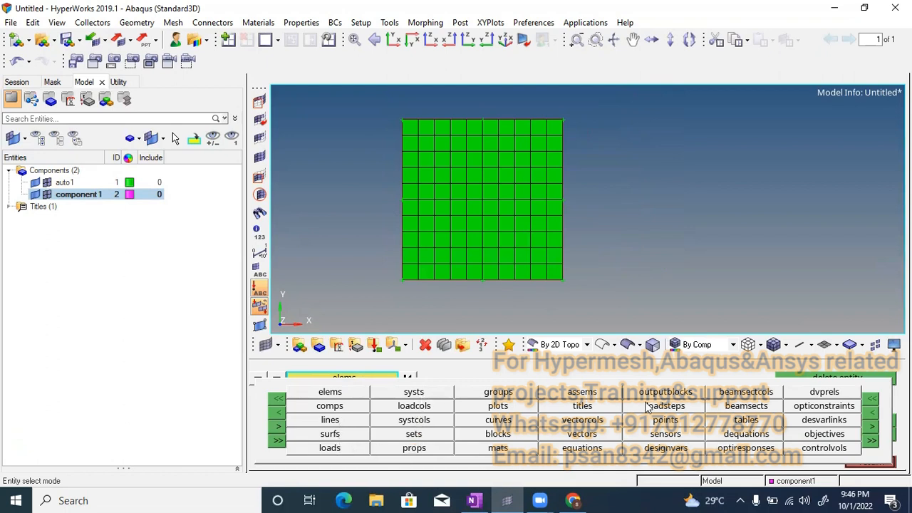
pyautogui.keyDown('ctrl'); pyautogui.moveTo(418, 268); pyautogui.dragTo(402, 247, button='right'); pyautogui.keyUp('ctrl')
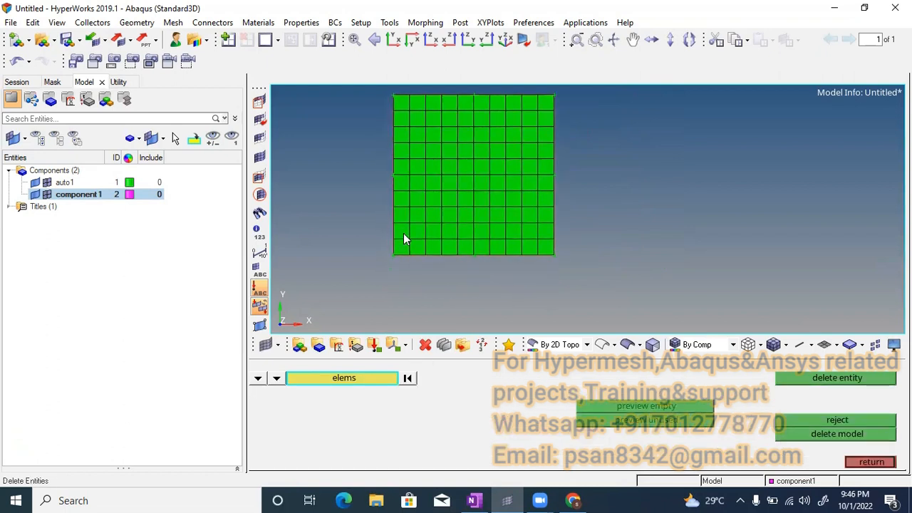
pyautogui.keyDown('ctrl'); pyautogui.moveTo(403, 233); pyautogui.dragTo(414, 255, button='right'); pyautogui.keyUp('ctrl')
pyautogui.keyDown('ctrl'); pyautogui.scroll(-2, 401, 262); pyautogui.keyUp('ctrl')
pyautogui.press('Escape')
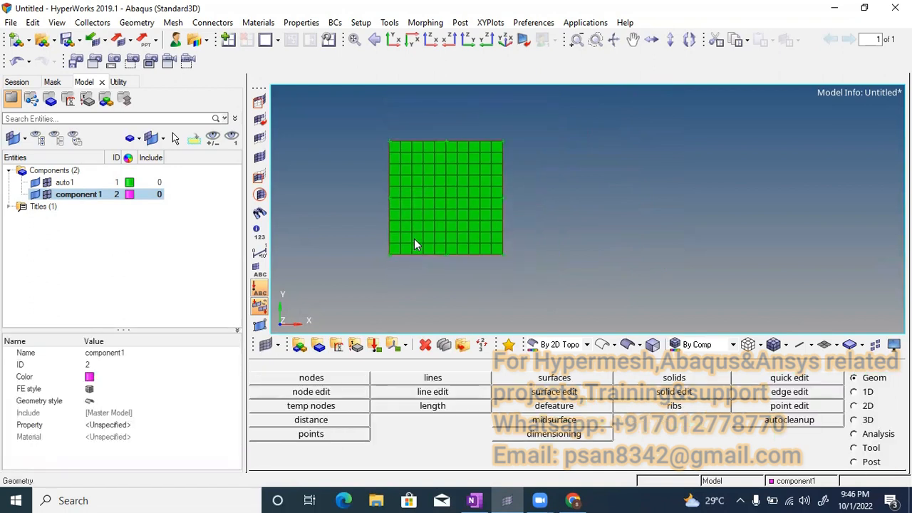
pyautogui.moveTo(430, 181)
pyautogui.keyDown('ctrl'); pyautogui.mouseDown(button='right')
pyautogui.moveTo(427, 202)
pyautogui.moveTo(429, 191)
pyautogui.mouseUp(button='right'); pyautogui.keyUp('ctrl')
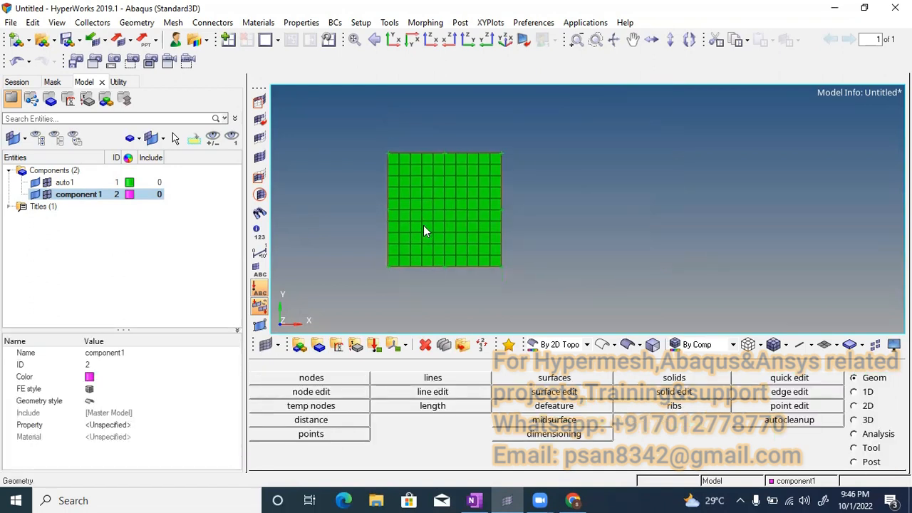
pyautogui.keyDown('ctrl'); pyautogui.scroll(1, 424, 231); pyautogui.keyUp('ctrl')
pyautogui.keyDown('ctrl'); pyautogui.moveTo(423, 230); pyautogui.dragTo(446, 228, button='right'); pyautogui.keyUp('ctrl')
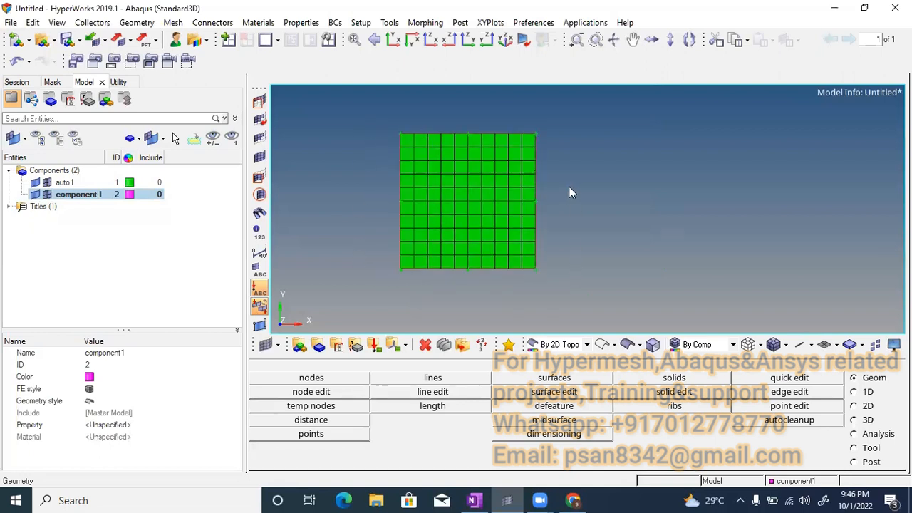
pyautogui.scroll(1, 555, 191)
pyautogui.scroll(-8, 534, 192)
pyautogui.scroll(4, 507, 190)
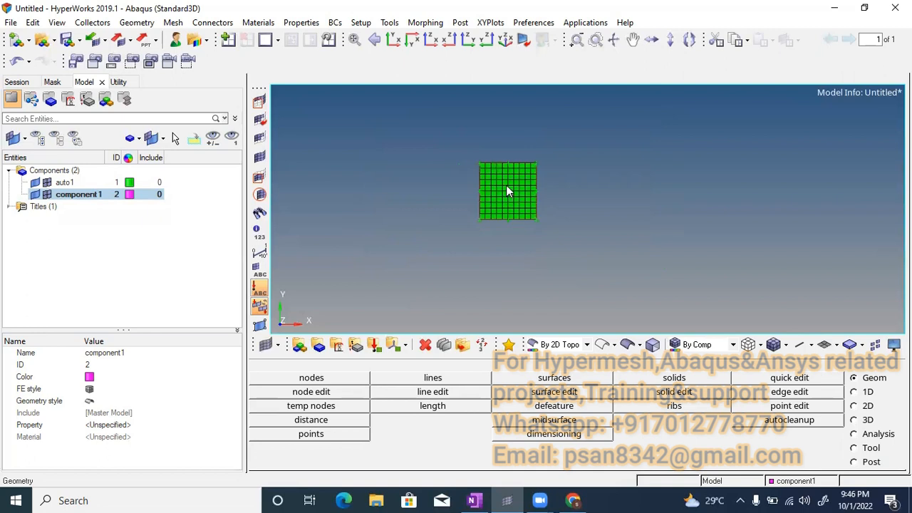
pyautogui.scroll(4, 505, 191)
pyautogui.scroll(-4, 503, 198)
pyautogui.keyDown('ctrl'); pyautogui.moveTo(493, 198); pyautogui.dragTo(464, 206, button='right'); pyautogui.keyUp('ctrl')
pyautogui.moveTo(478, 203)
pyautogui.keyDown('ctrl'); pyautogui.mouseDown()
pyautogui.moveTo(556, 228)
pyautogui.moveTo(535, 228)
pyautogui.moveTo(517, 207)
pyautogui.moveTo(471, 196)
pyautogui.moveTo(480, 214)
pyautogui.moveTo(466, 213)
pyautogui.moveTo(477, 193)
pyautogui.moveTo(475, 213)
pyautogui.mouseUp(); pyautogui.keyUp('ctrl')
pyautogui.scroll(1, 476, 201)
pyautogui.scroll(-2, 480, 201)
pyautogui.scroll(3, 465, 214)
pyautogui.scroll(-2, 475, 217)
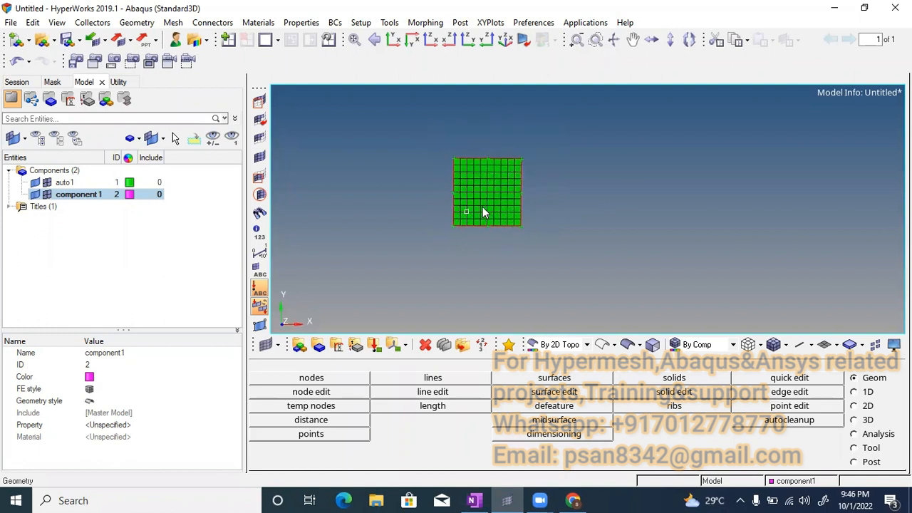
# Examine the square mesh's element grid in the flat XY view at several magnifications and positions.
pyautogui.scroll(1, 478, 199)
pyautogui.scroll(2, 478, 200)
pyautogui.scroll(-3, 478, 200)
pyautogui.scroll(4, 481, 203)
pyautogui.scroll(-3, 481, 205)
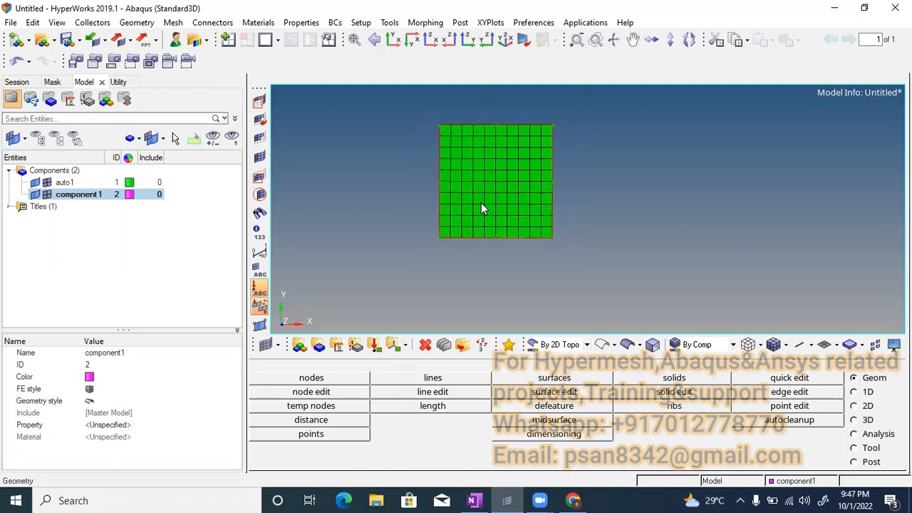
pyautogui.scroll(1, 482, 208)
pyautogui.scroll(-3, 482, 206)
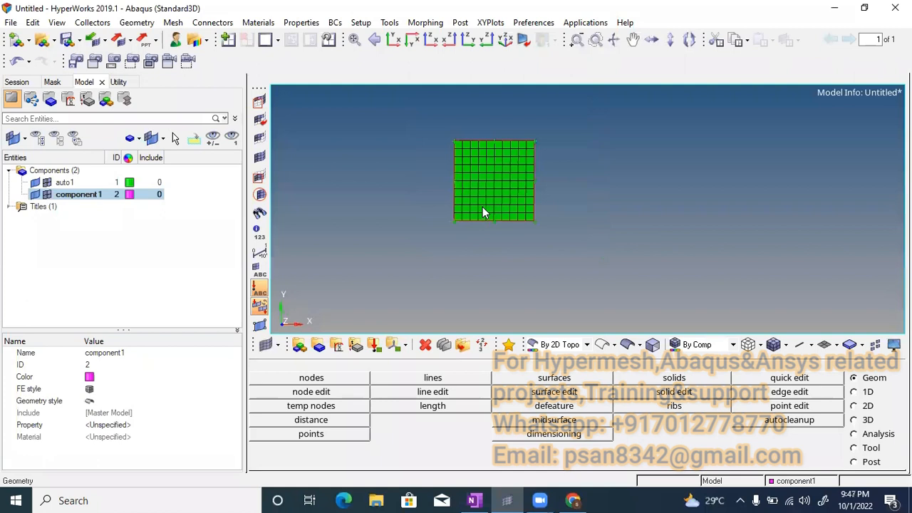
pyautogui.scroll(3, 483, 208)
pyautogui.scroll(-3, 489, 203)
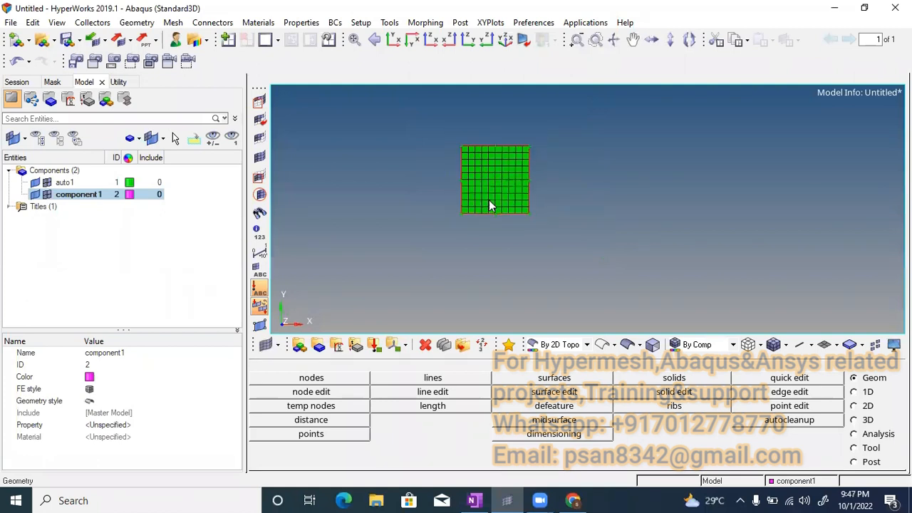
pyautogui.scroll(3, 478, 208)
pyautogui.scroll(2, 478, 212)
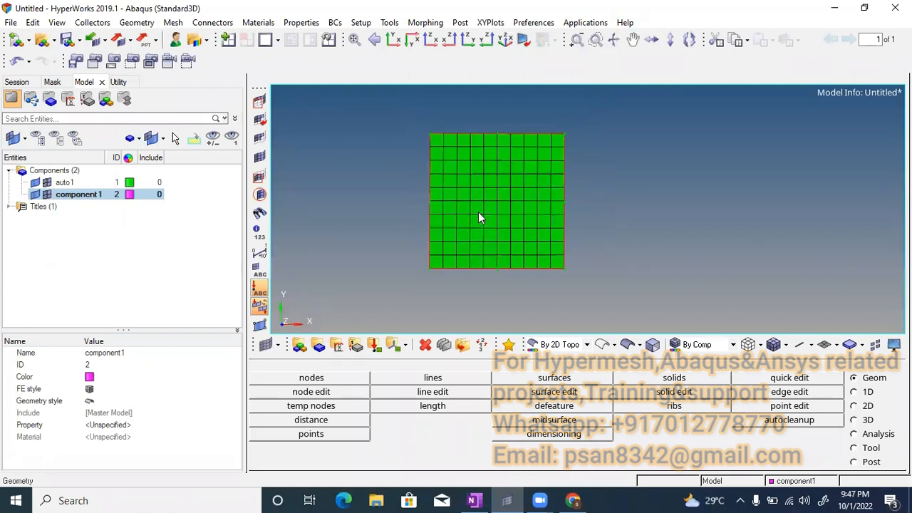
pyautogui.scroll(-2, 479, 212)
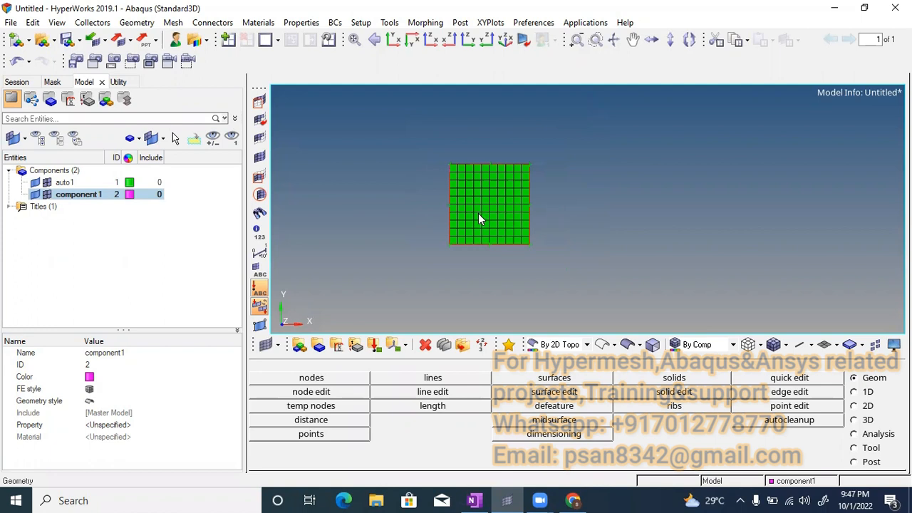
pyautogui.keyDown('ctrl'); pyautogui.moveTo(492, 216); pyautogui.dragTo(468, 218, button='right'); pyautogui.keyUp('ctrl')
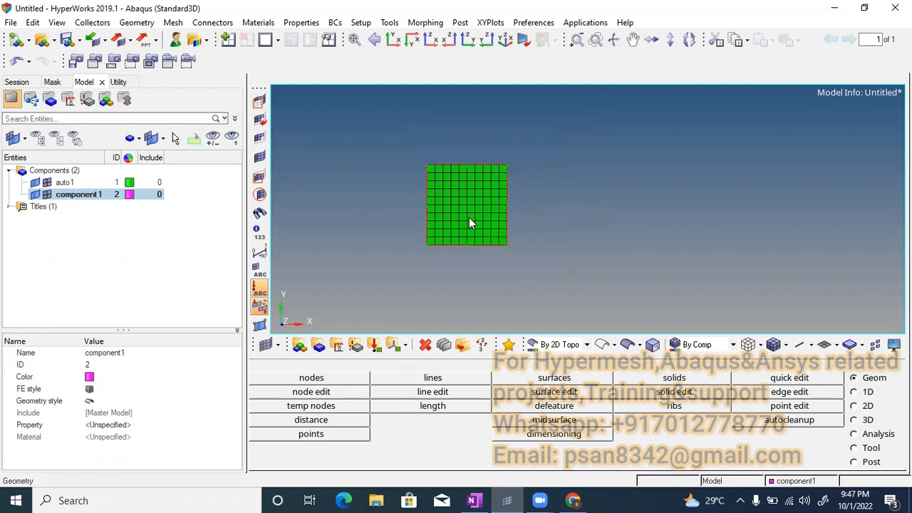
pyautogui.scroll(2, 467, 219)
pyautogui.scroll(-2, 466, 221)
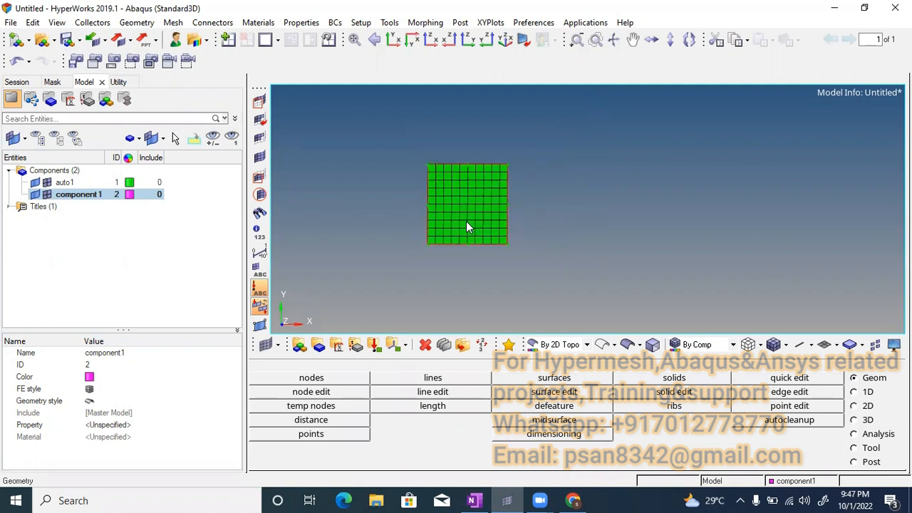
pyautogui.scroll(1, 466, 227)
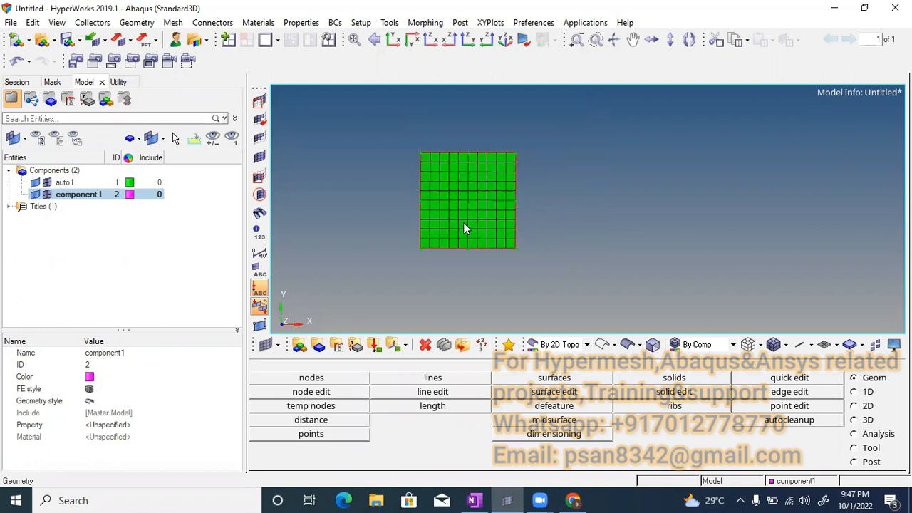
pyautogui.scroll(1, 463, 228)
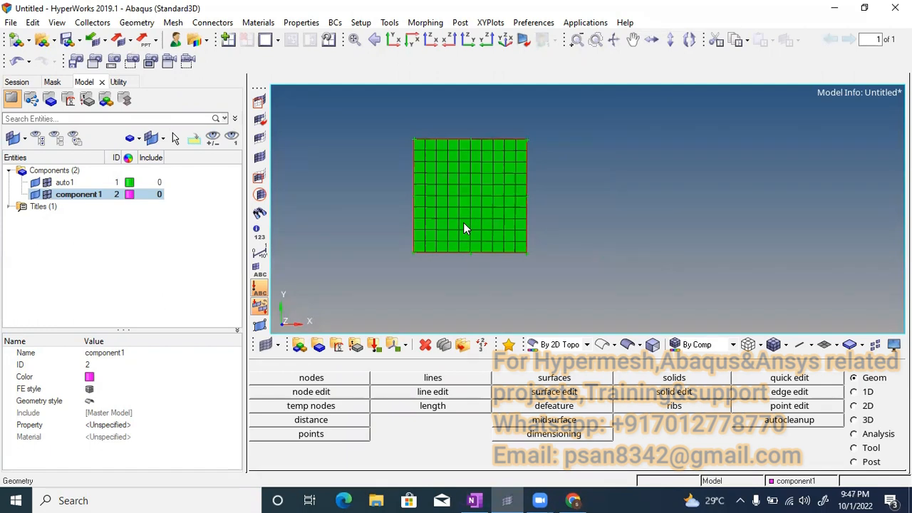
pyautogui.scroll(-2, 463, 222)
pyautogui.scroll(3, 463, 224)
pyautogui.scroll(-3, 463, 230)
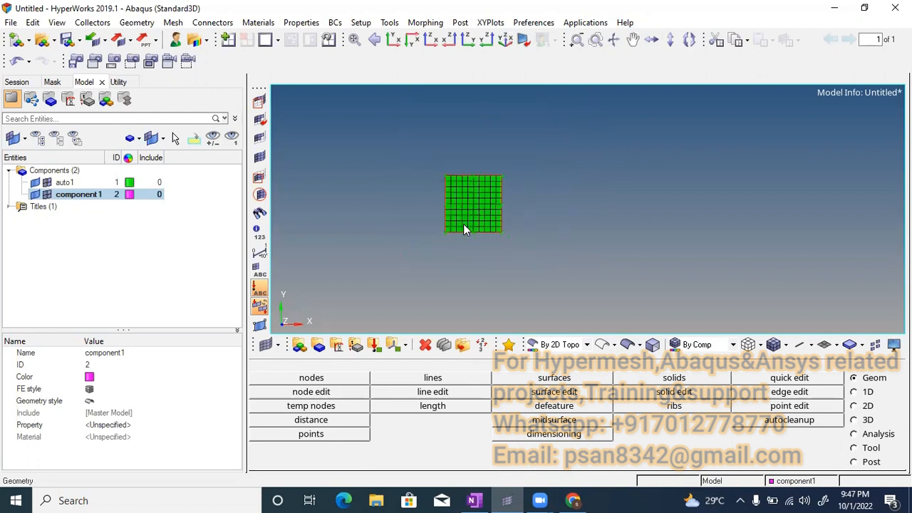
pyautogui.scroll(3, 463, 230)
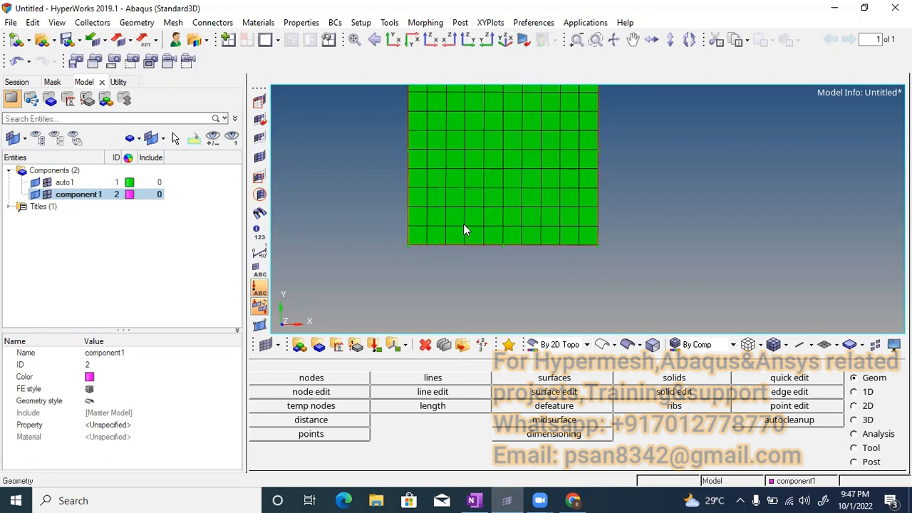
pyautogui.scroll(-3, 463, 226)
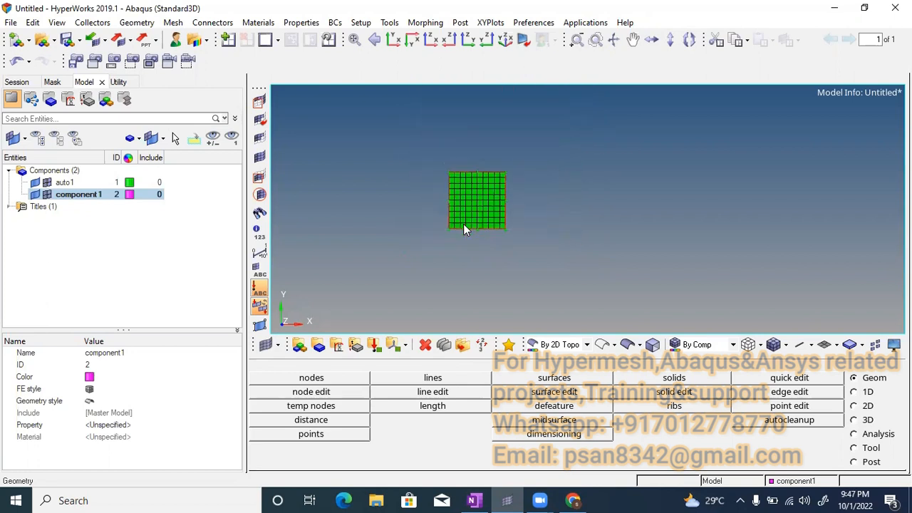
pyautogui.scroll(3, 463, 230)
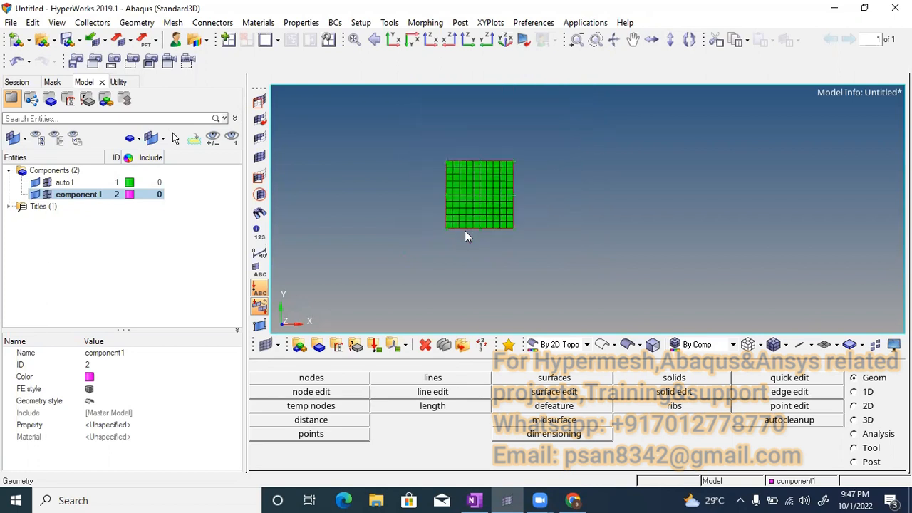
pyautogui.keyDown('ctrl'); pyautogui.moveTo(466, 211); pyautogui.dragTo(465, 260, button='right'); pyautogui.keyUp('ctrl')
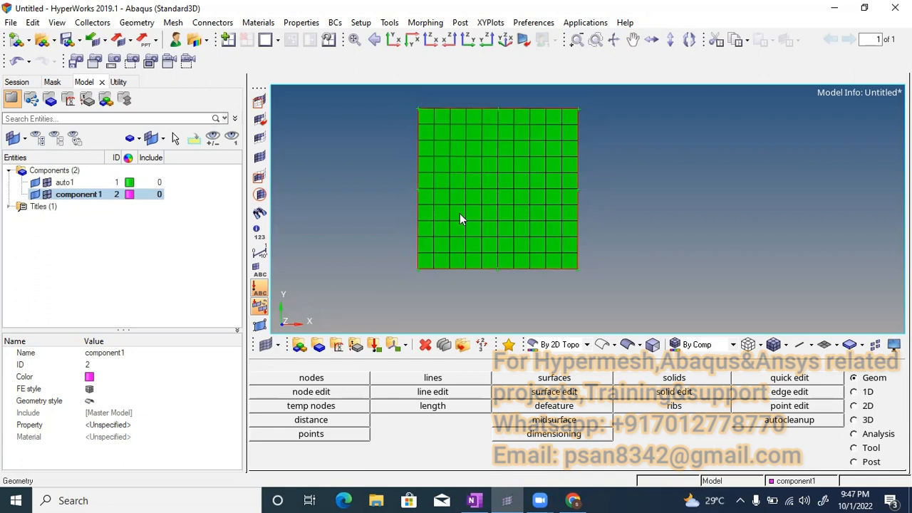
pyautogui.keyDown('ctrl'); pyautogui.moveTo(466, 212); pyautogui.dragTo(503, 203, button='right'); pyautogui.keyUp('ctrl')
pyautogui.keyDown('ctrl'); pyautogui.moveTo(422, 197); pyautogui.dragTo(470, 233, button='right'); pyautogui.keyUp('ctrl')
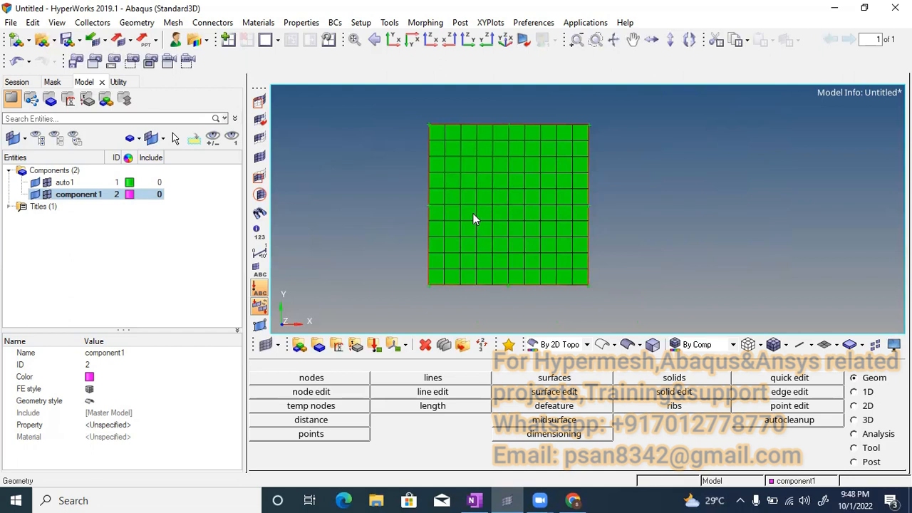
# Rotate the square mesh out of the XY view and examine it from several oblique angles, close up and farther away.
pyautogui.moveTo(476, 220)
pyautogui.keyDown('ctrl'); pyautogui.mouseDown()
pyautogui.moveTo(464, 249)
pyautogui.moveTo(475, 257)
pyautogui.moveTo(451, 217)
pyautogui.moveTo(520, 252)
pyautogui.moveTo(452, 224)
pyautogui.moveTo(503, 192)
pyautogui.moveTo(483, 229)
pyautogui.mouseUp(); pyautogui.keyUp('ctrl')
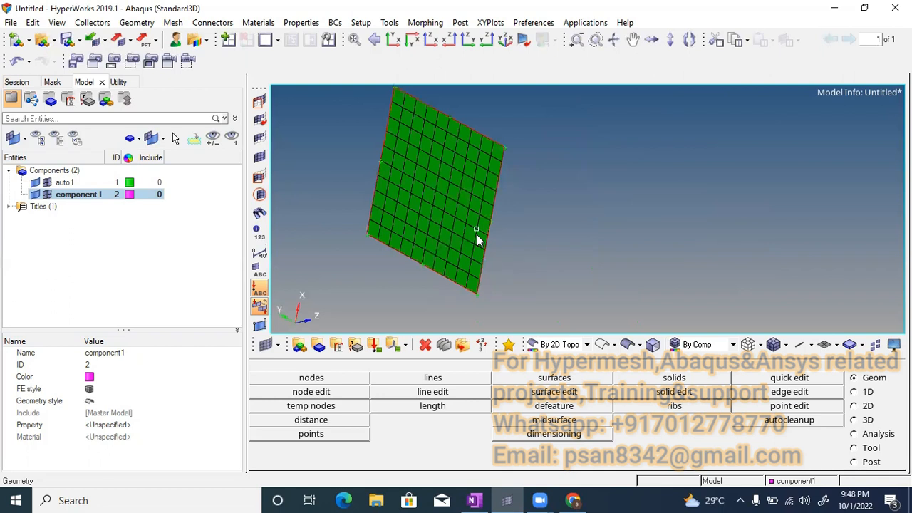
pyautogui.moveTo(476, 230)
pyautogui.keyDown('ctrl'); pyautogui.mouseDown()
pyautogui.moveTo(478, 240)
pyautogui.moveTo(458, 238)
pyautogui.moveTo(467, 238)
pyautogui.mouseUp(); pyautogui.keyUp('ctrl')
pyautogui.keyDown('ctrl'); pyautogui.scroll(1, 474, 234); pyautogui.keyUp('ctrl')
pyautogui.scroll(-2, 476, 239)
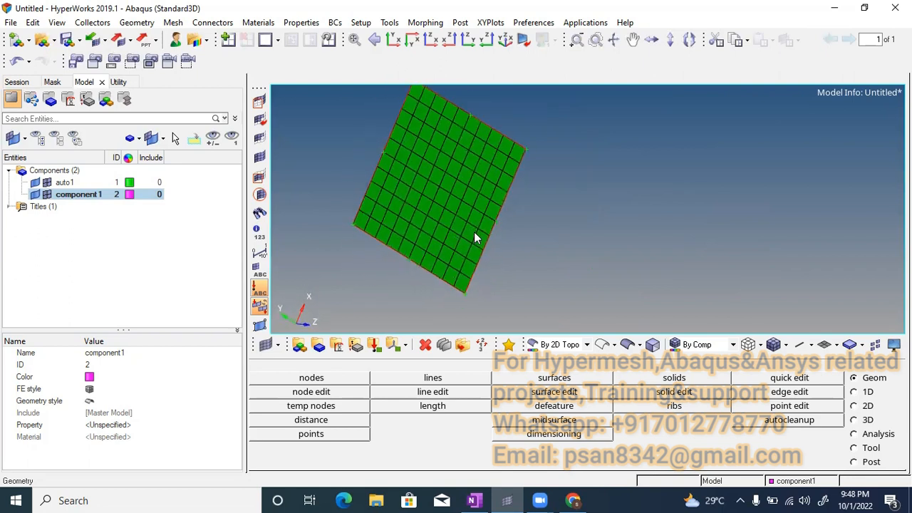
pyautogui.scroll(3, 478, 236)
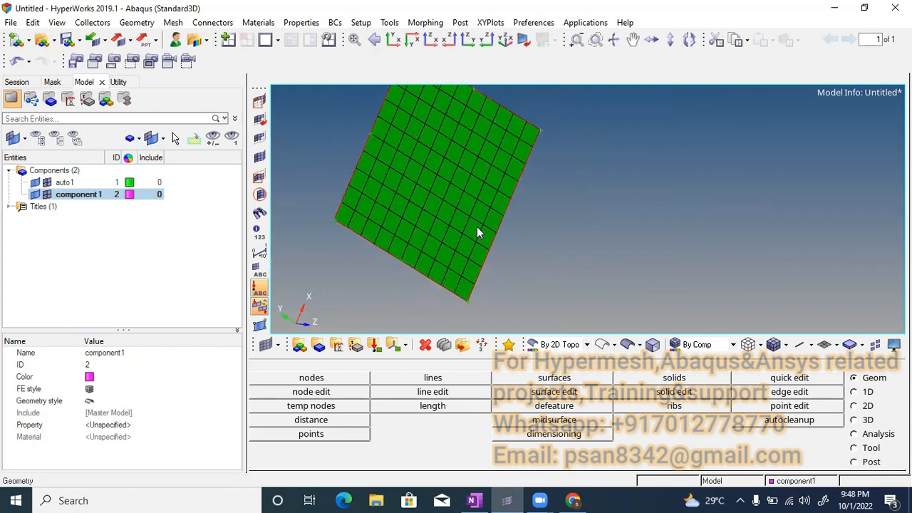
pyautogui.keyDown('ctrl'); pyautogui.moveTo(480, 226); pyautogui.dragTo(461, 226); pyautogui.keyUp('ctrl')
pyautogui.keyDown('ctrl'); pyautogui.scroll(-3, 457, 216); pyautogui.keyUp('ctrl')
pyautogui.scroll(2, 456, 218)
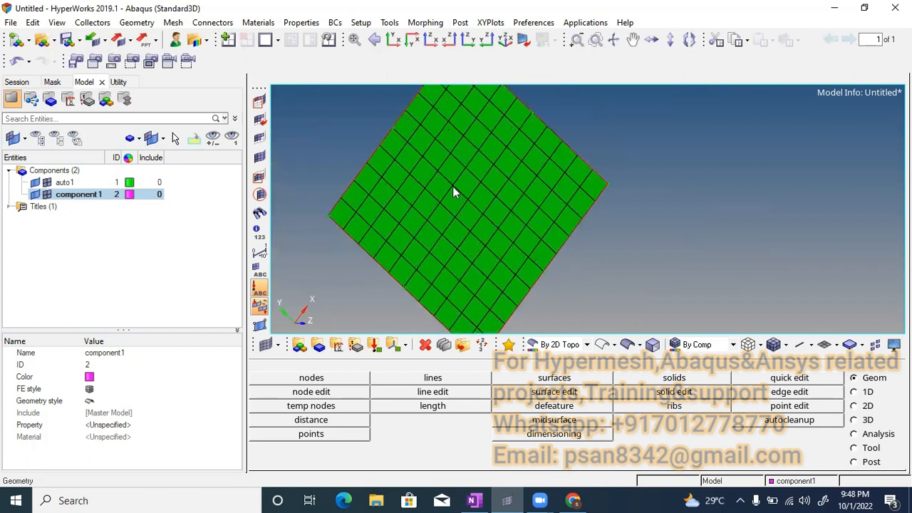